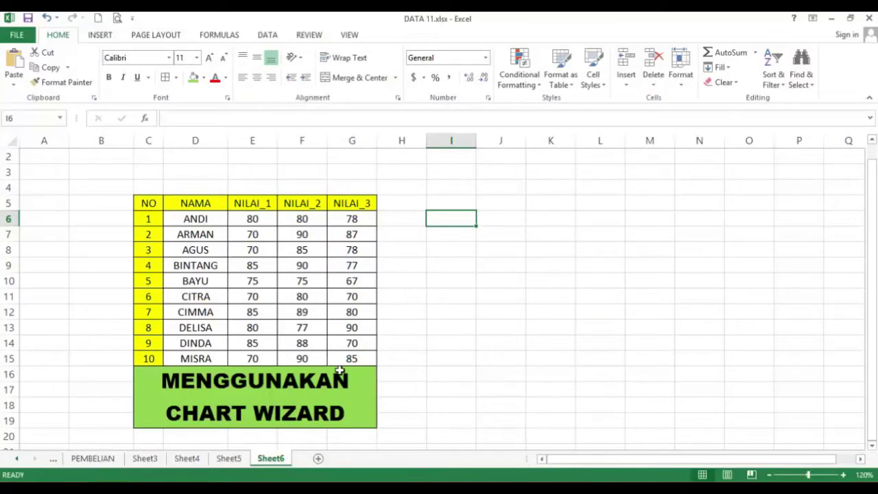
# Select the score table C5:G15, from the NO header through MISRA's row.
pyautogui.moveTo(153, 219); pyautogui.dragTo(371, 360)
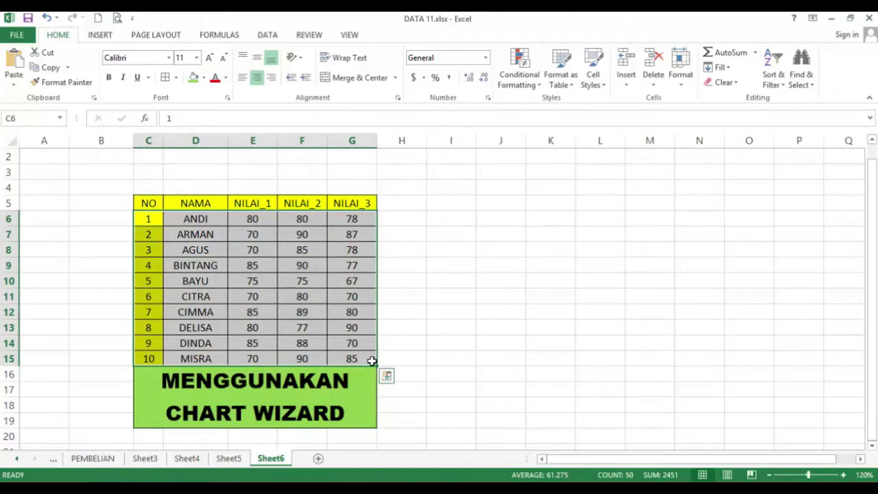
pyautogui.click(221, 287)
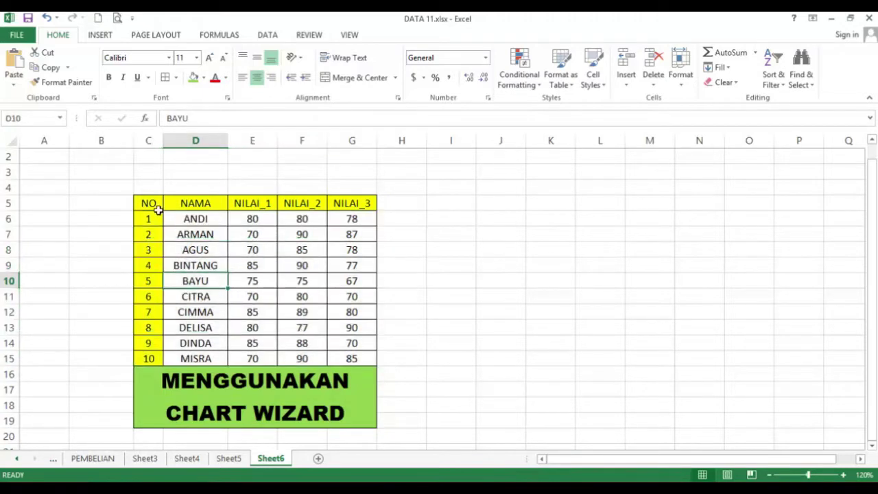
pyautogui.moveTo(144, 201); pyautogui.dragTo(229, 295)
pyautogui.moveTo(196, 249); pyautogui.dragTo(275, 309)
pyautogui.click(263, 331)
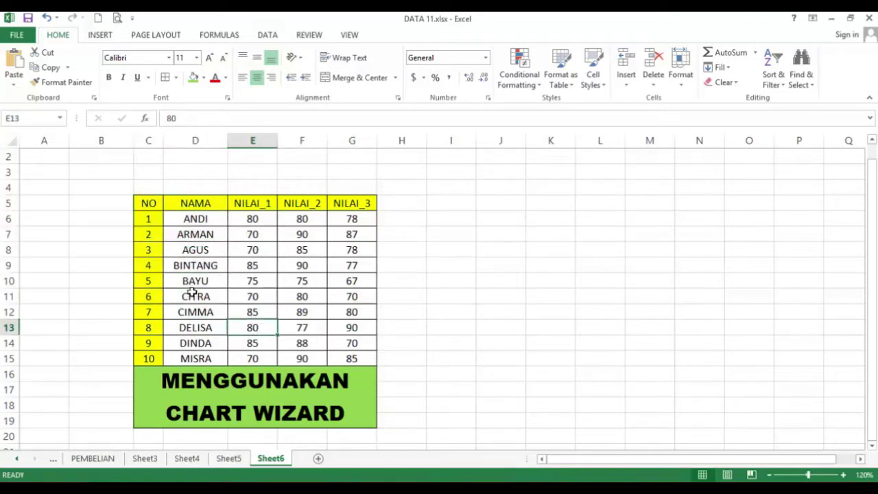
pyautogui.click(206, 250)
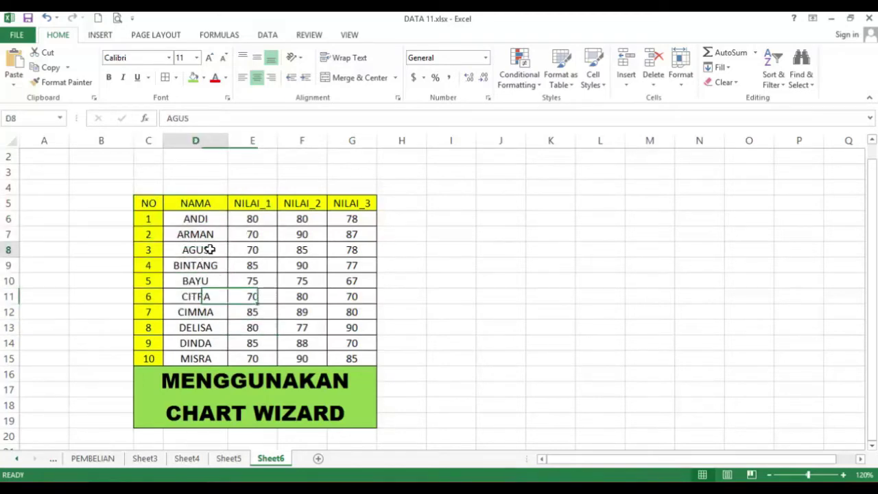
pyautogui.click(208, 341)
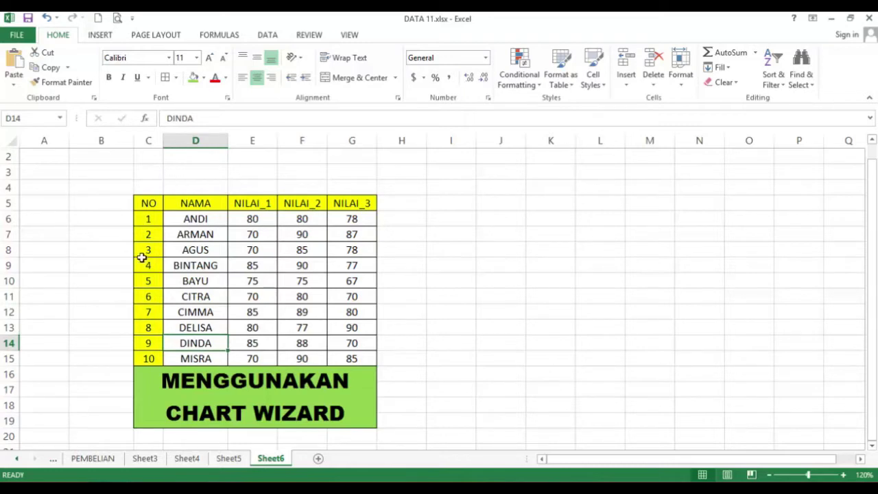
pyautogui.click(142, 200)
pyautogui.moveTo(142, 200)
pyautogui.mouseDown()
pyautogui.moveTo(342, 367)
pyautogui.moveTo(360, 353)
pyautogui.mouseUp()
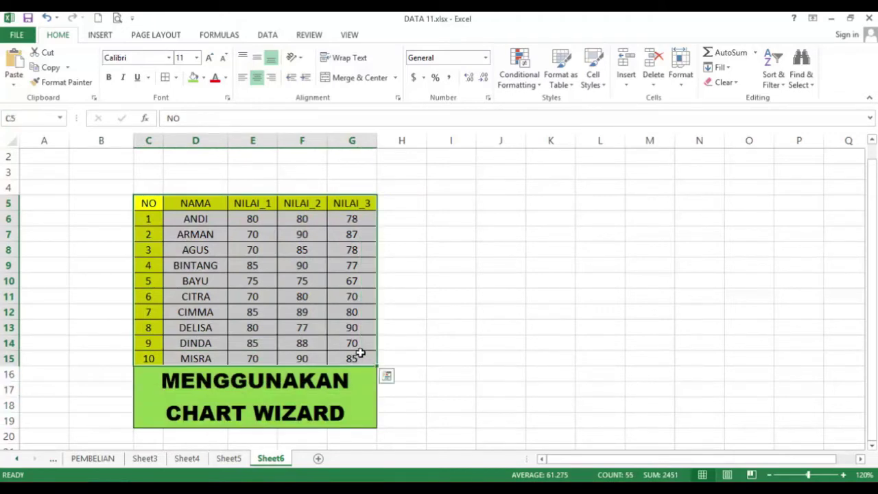
pyautogui.click(235, 250)
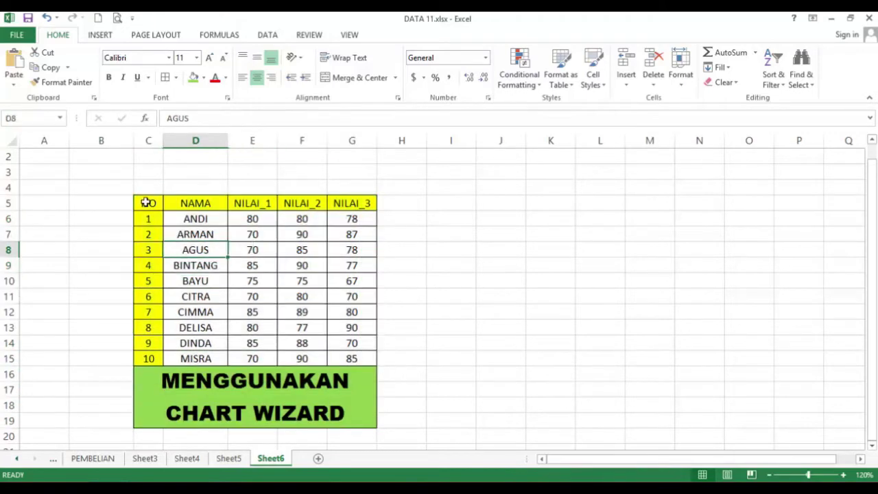
pyautogui.moveTo(146, 202); pyautogui.dragTo(355, 364)
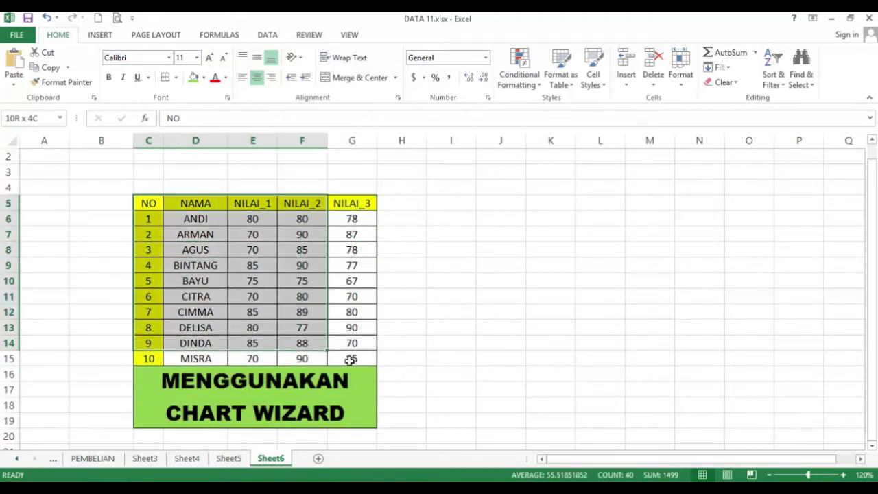
pyautogui.click(101, 35)
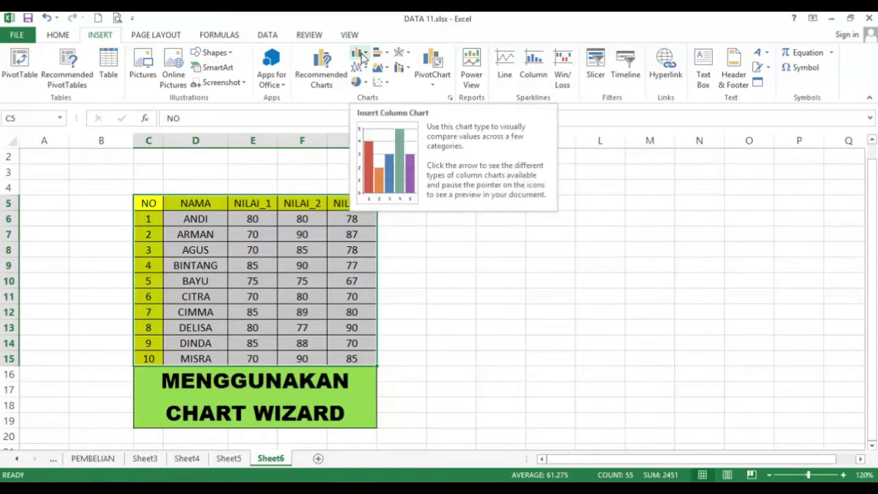
# Insert a 3-D Column chart of NILAI_1, NILAI_2 and NILAI_3 for all ten students.
pyautogui.click(367, 55)
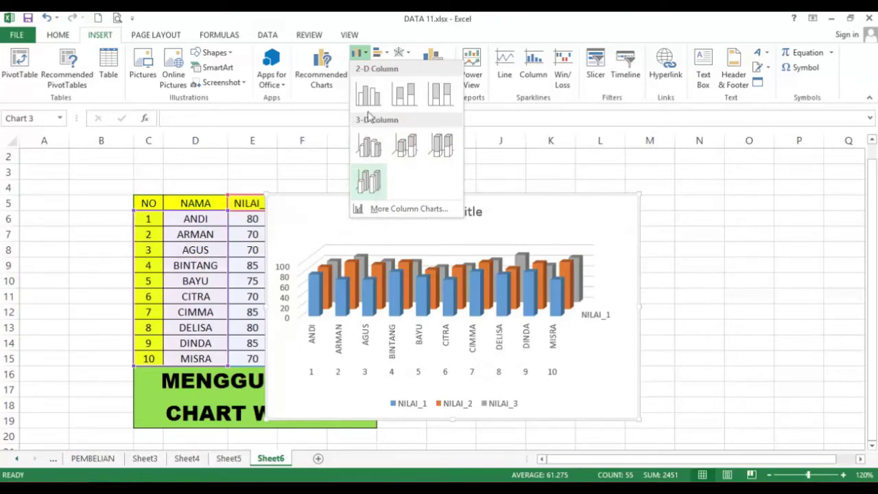
pyautogui.click(367, 186)
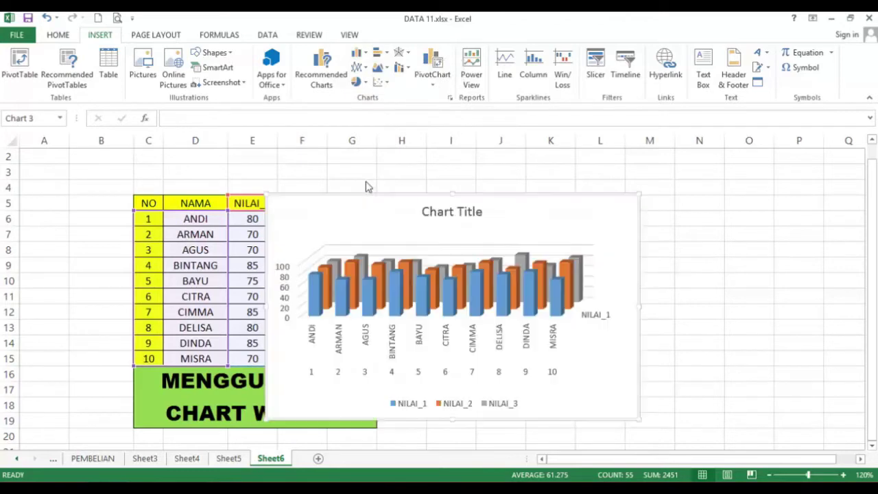
# Move the 3-D column chart to the right of the score table.
pyautogui.moveTo(551, 210)
pyautogui.mouseDown()
pyautogui.moveTo(685, 191)
pyautogui.moveTo(679, 222)
pyautogui.mouseUp()
pyautogui.click(810, 245)
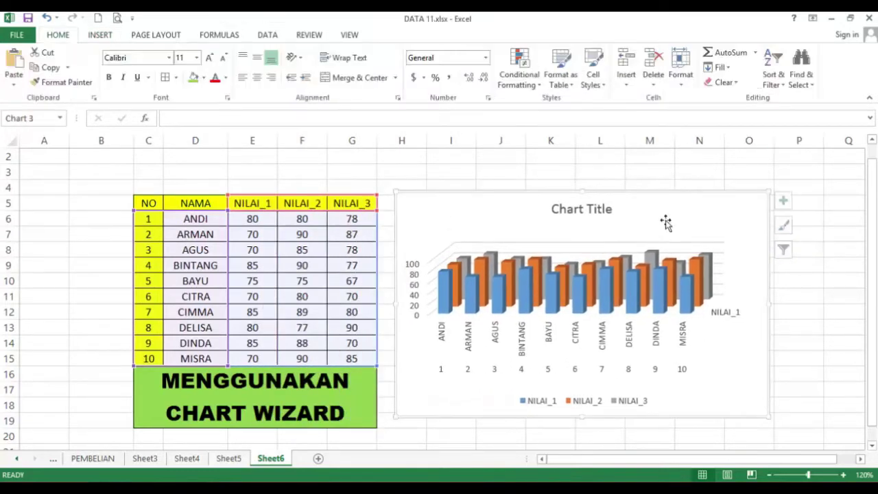
pyautogui.click(667, 221)
pyautogui.moveTo(592, 222); pyautogui.dragTo(538, 218)
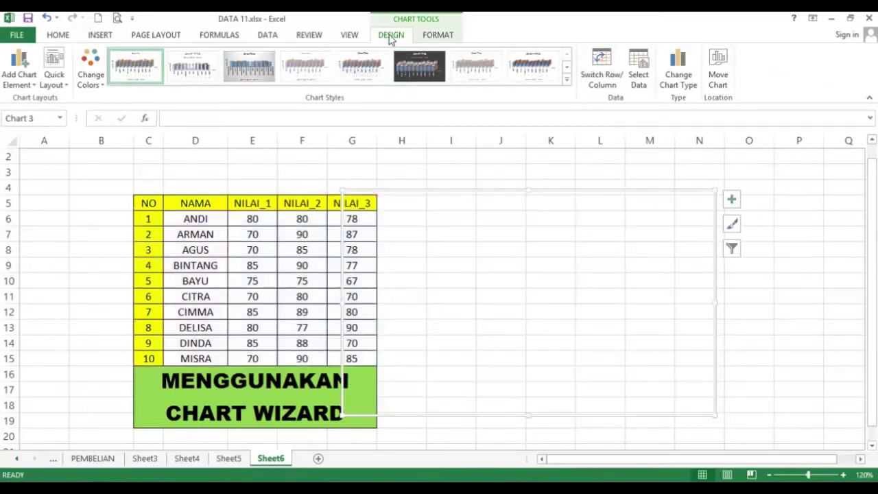
# Apply a different style from the Chart Styles gallery and shift the chart clear of NILAI_3.
pyautogui.click(567, 80)
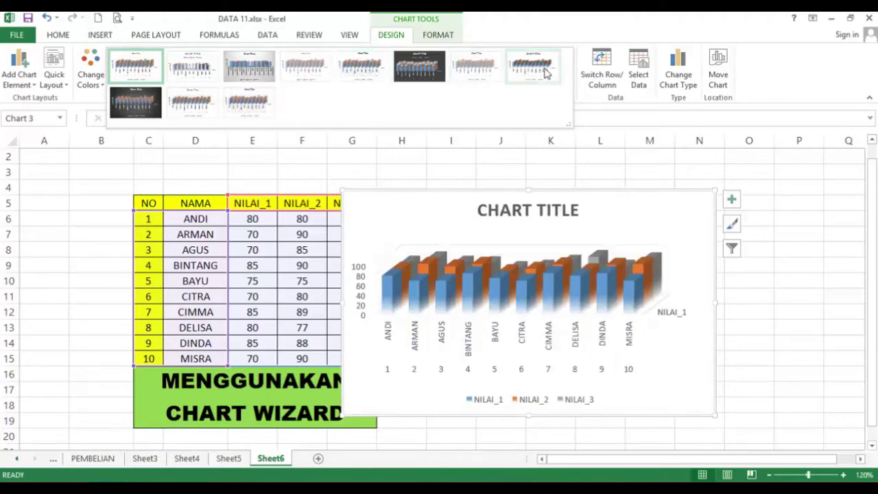
pyautogui.click(187, 106)
pyautogui.click(468, 274)
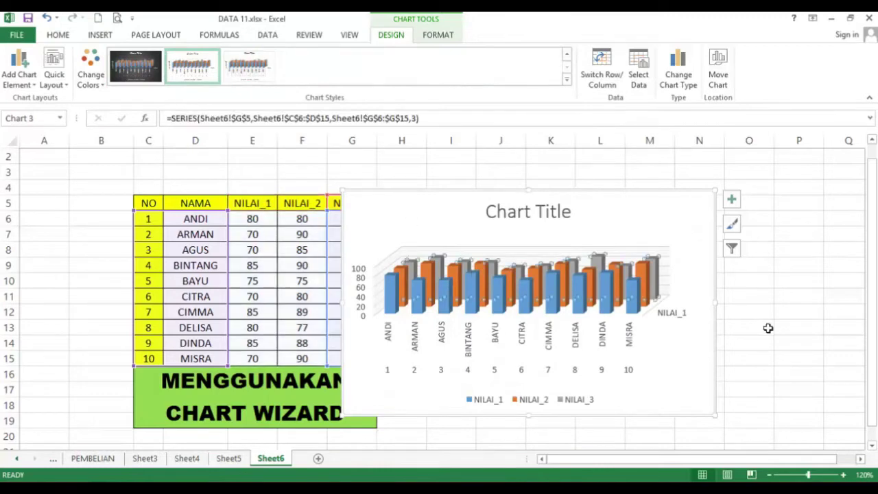
pyautogui.click(768, 328)
pyautogui.click(561, 275)
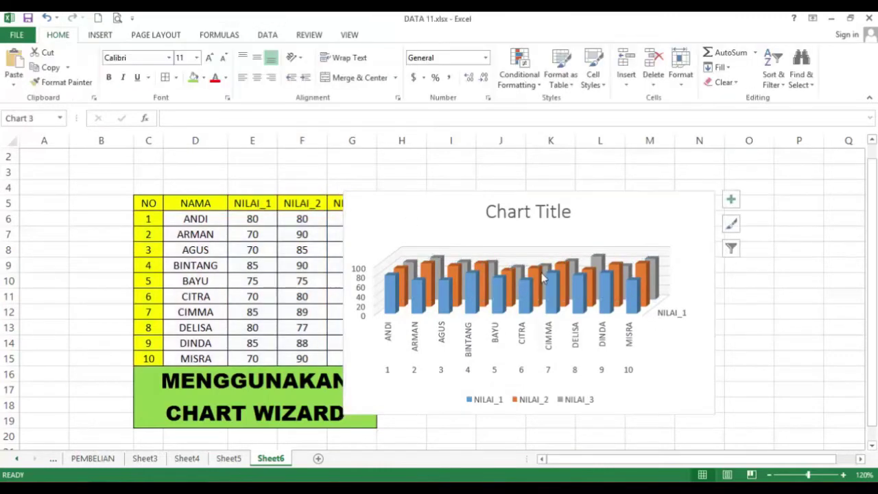
pyautogui.click(557, 225)
pyautogui.moveTo(392, 212)
pyautogui.mouseDown()
pyautogui.moveTo(481, 219)
pyautogui.moveTo(449, 201)
pyautogui.mouseUp()
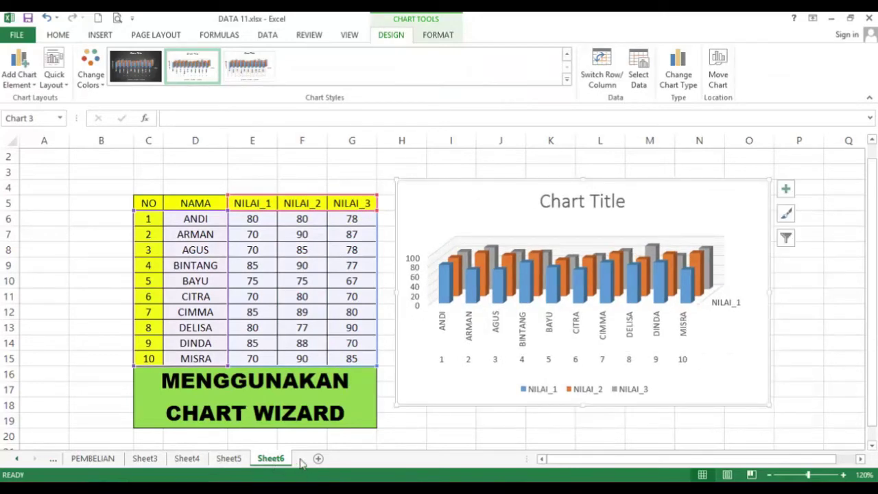
# Copy the 3-D chart and paste it at cell D6 on a new Sheet7.
pyautogui.rightClick(439, 218)
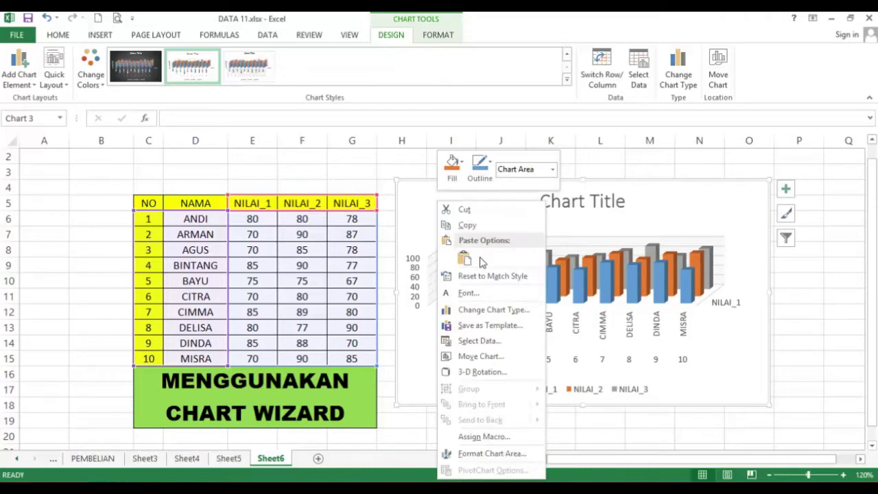
pyautogui.click(474, 231)
pyautogui.click(318, 458)
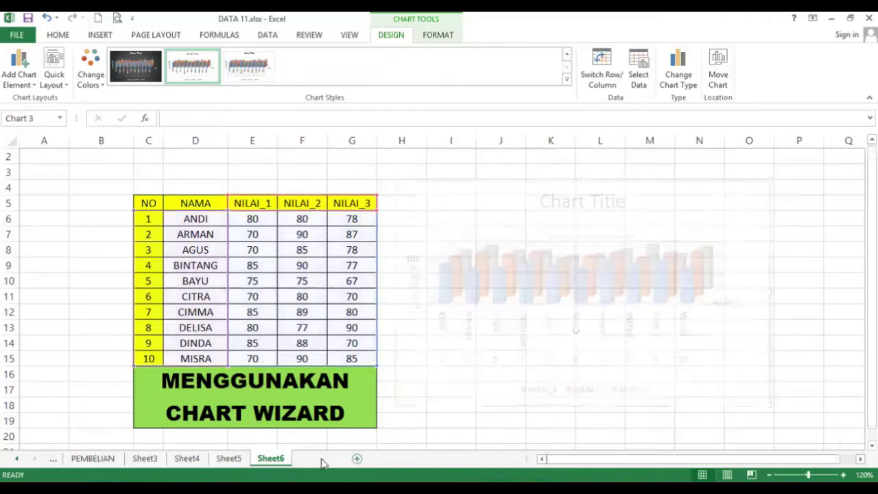
pyautogui.click(140, 219)
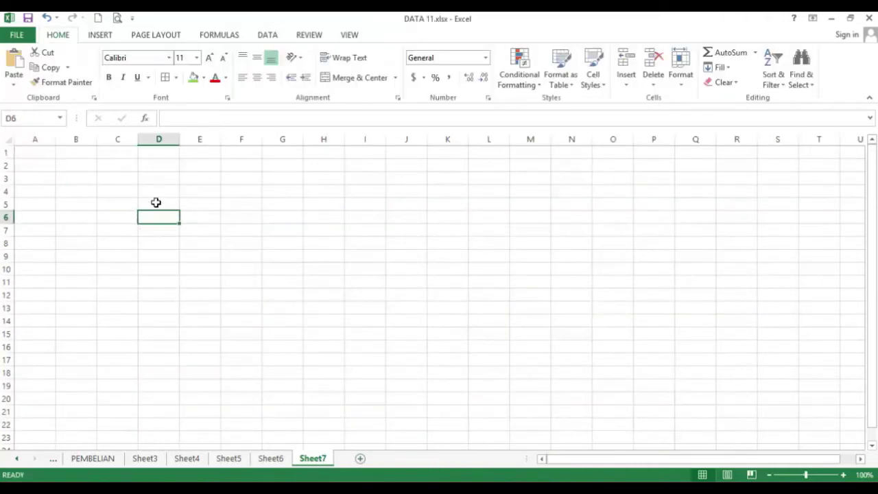
pyautogui.rightClick(159, 218)
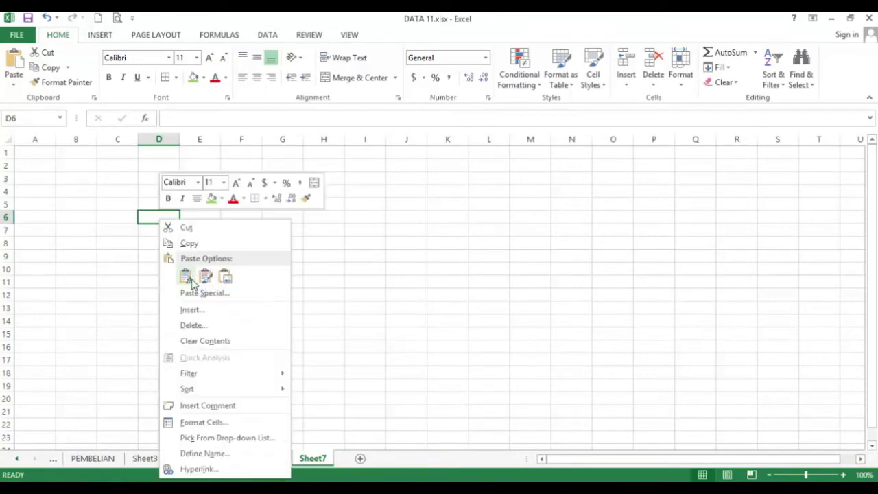
pyautogui.click(187, 277)
pyautogui.click(545, 322)
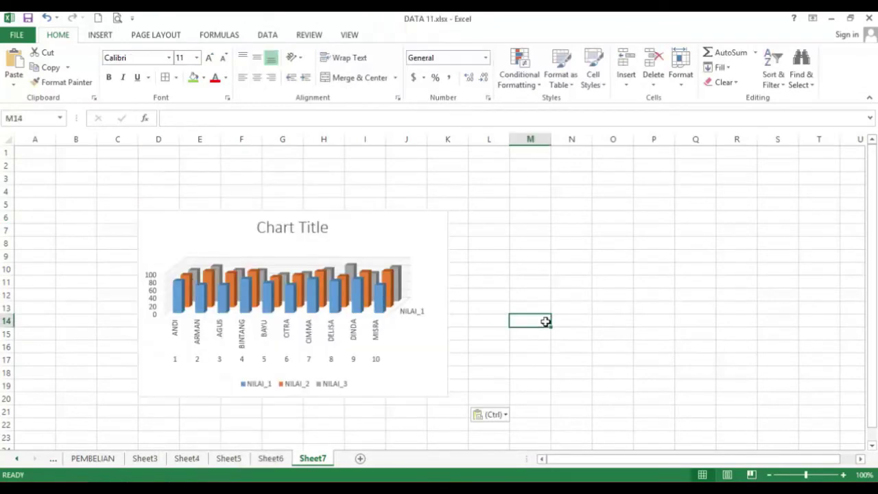
pyautogui.click(361, 332)
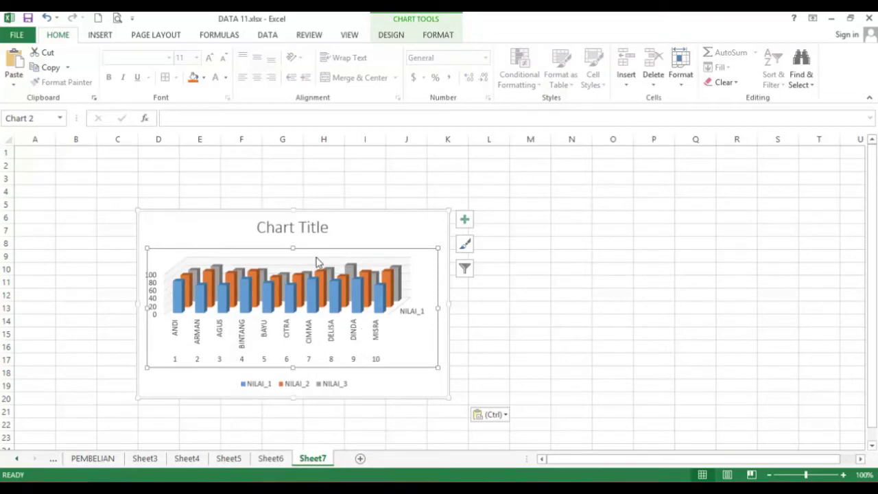
pyautogui.click(224, 190)
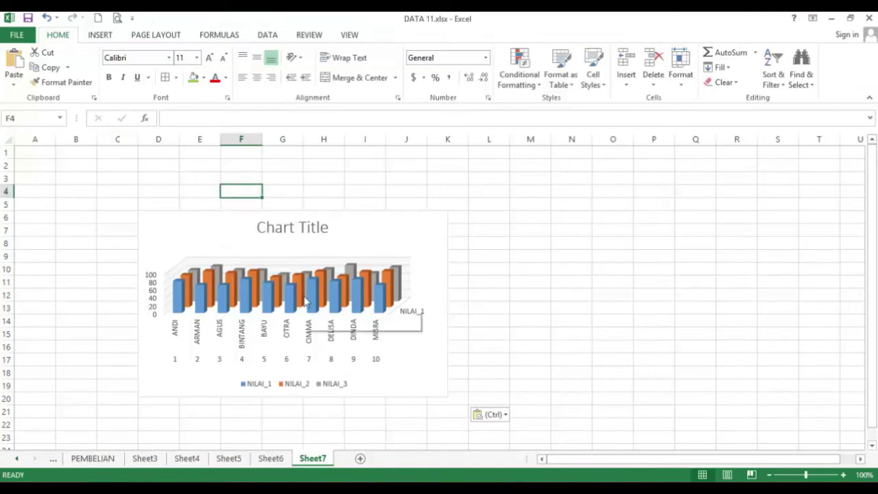
# Delete the pasted chart copy and permanently remove Sheet7.
pyautogui.click(364, 249)
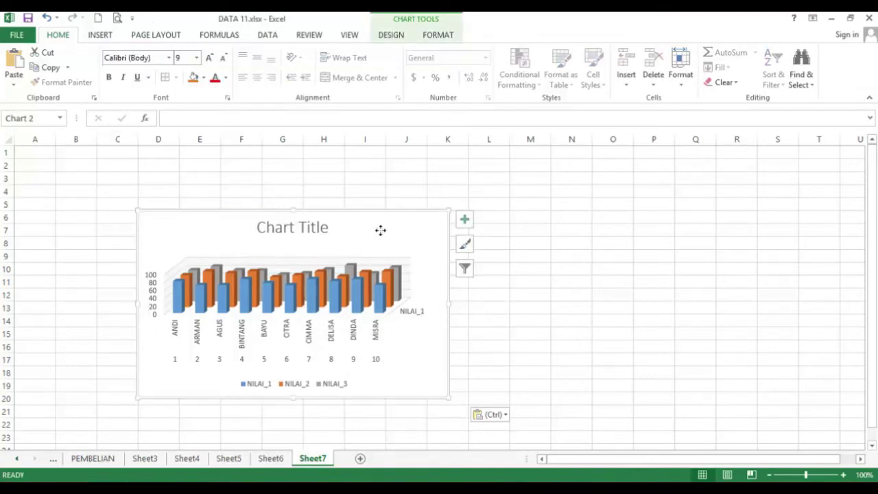
pyautogui.press('Delete')
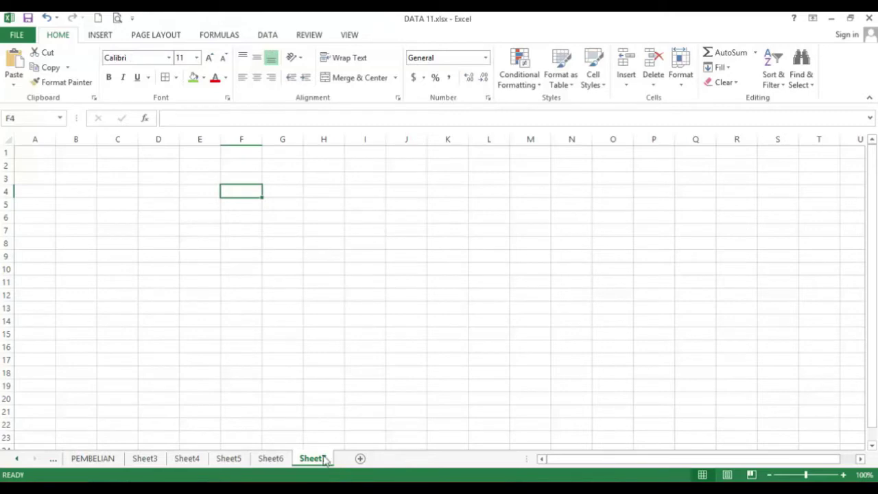
pyautogui.rightClick(326, 460)
pyautogui.click(361, 332)
pyautogui.click(420, 288)
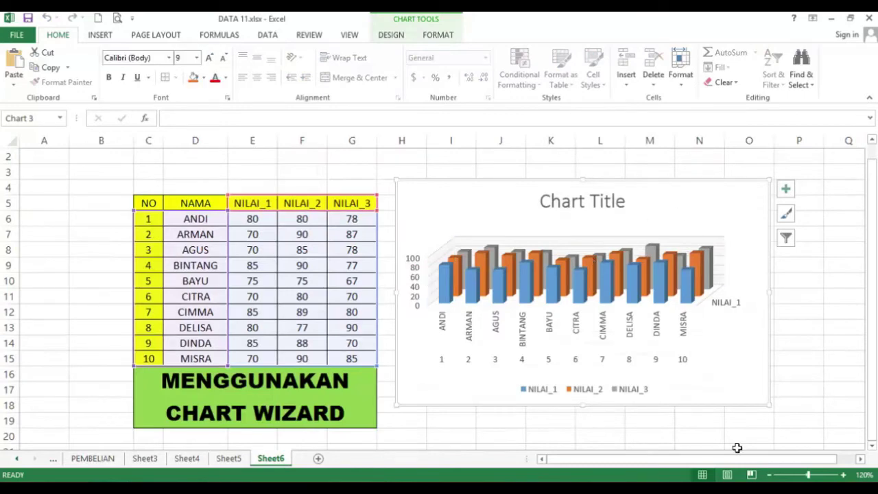
# Move the 3-D column chart to a new chart sheet named GRAFIK.
pyautogui.moveTo(737, 458); pyautogui.dragTo(761, 459)
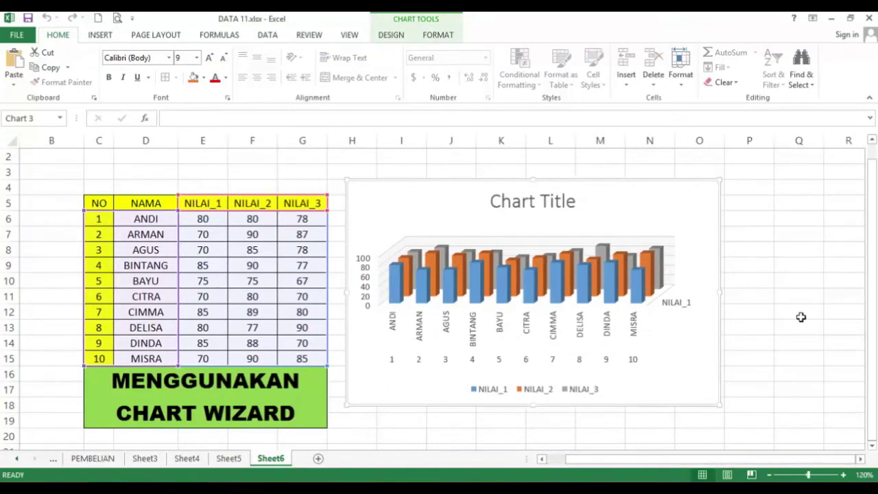
pyautogui.click(801, 317)
pyautogui.click(664, 221)
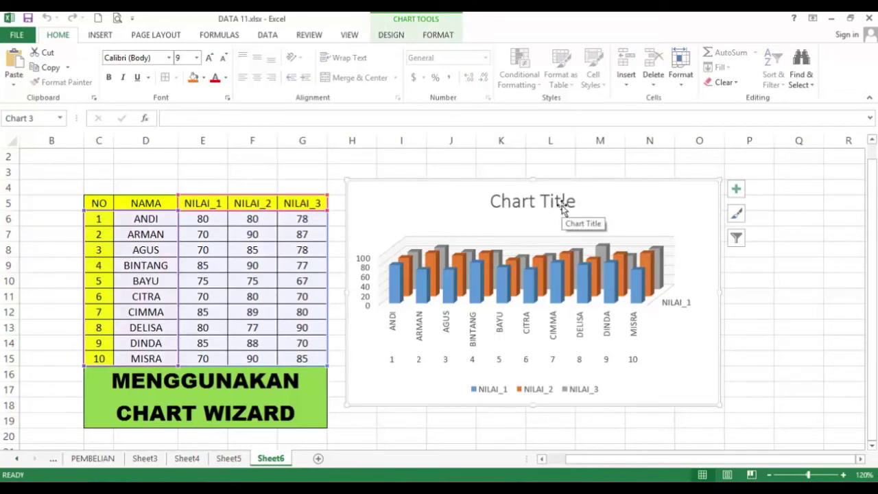
pyautogui.click(389, 35)
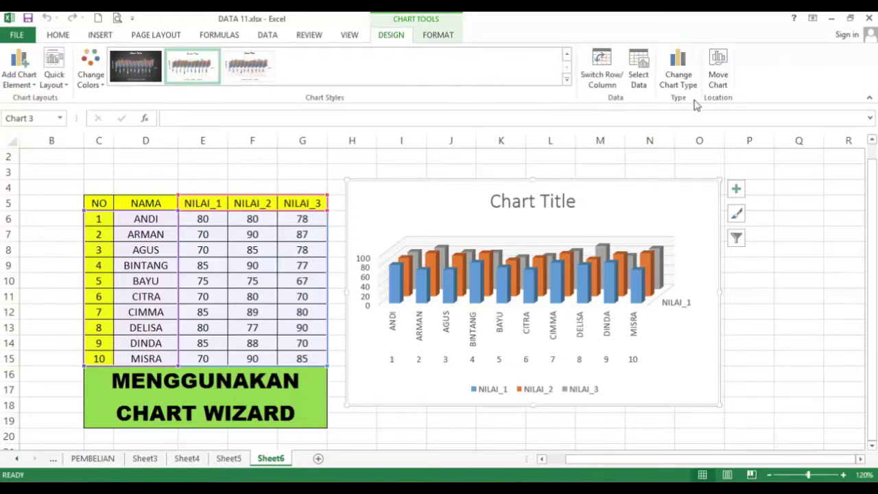
pyautogui.click(724, 84)
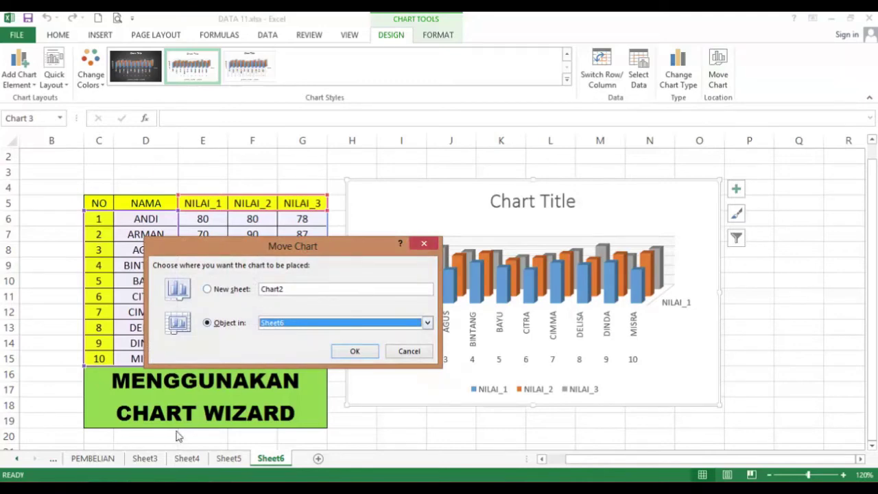
pyautogui.click(236, 291)
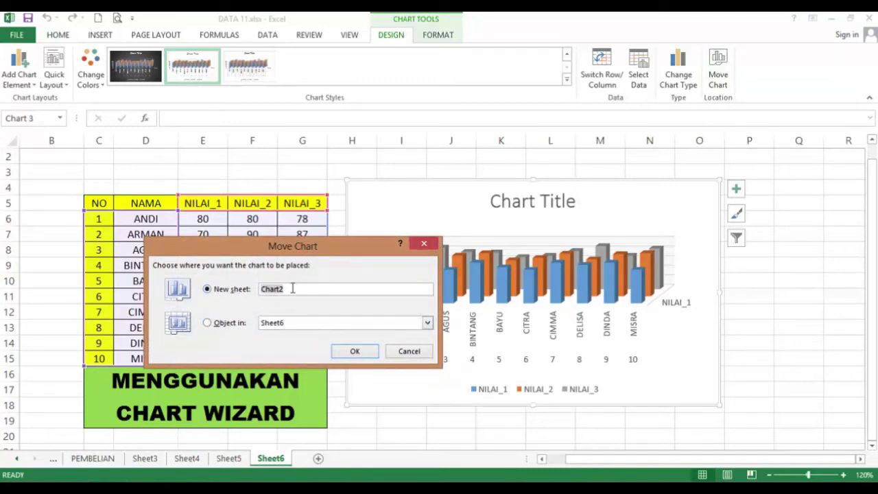
pyautogui.press('BackSpace')
pyautogui.write('AFIK')
pyautogui.click(354, 350)
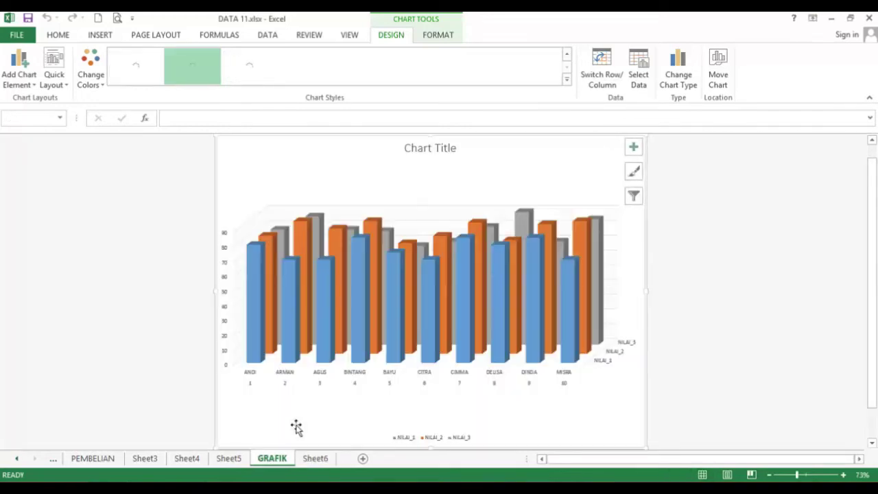
# Scroll around the GRAFIK sheet and select the chart area.
pyautogui.click(807, 197)
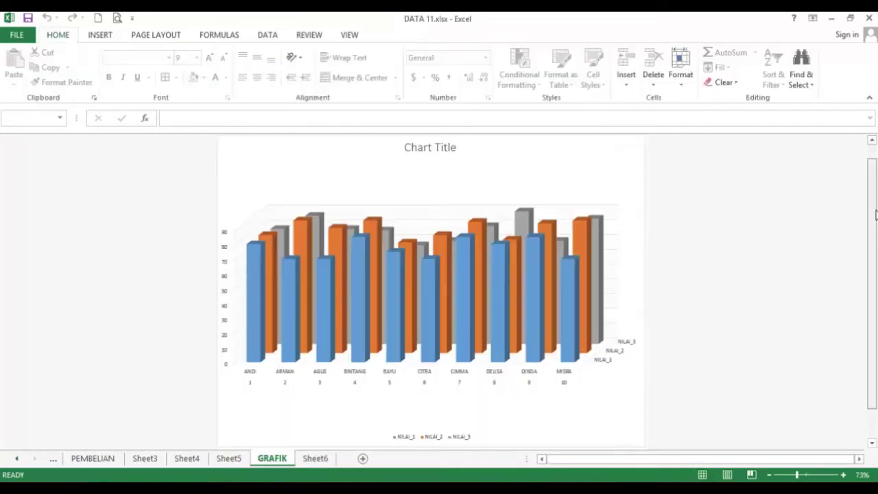
pyautogui.moveTo(875, 215); pyautogui.dragTo(875, 201)
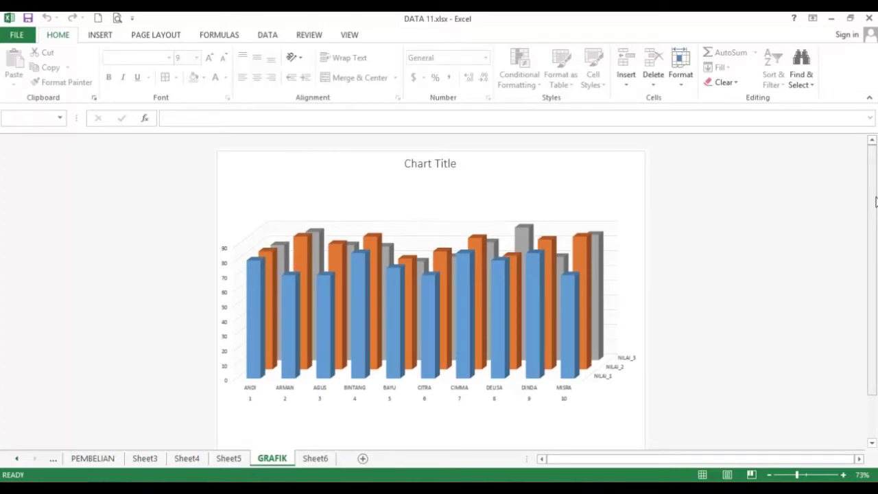
pyautogui.moveTo(875, 201); pyautogui.dragTo(547, 350)
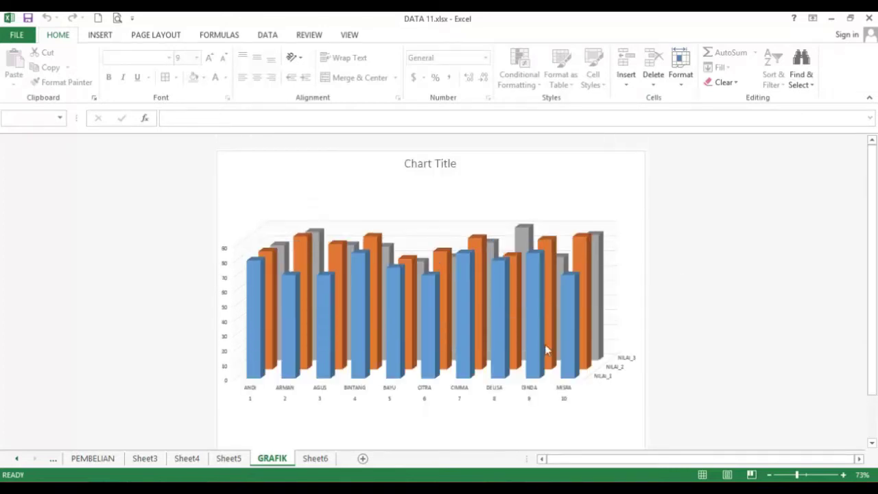
pyautogui.click(416, 183)
pyautogui.click(872, 192)
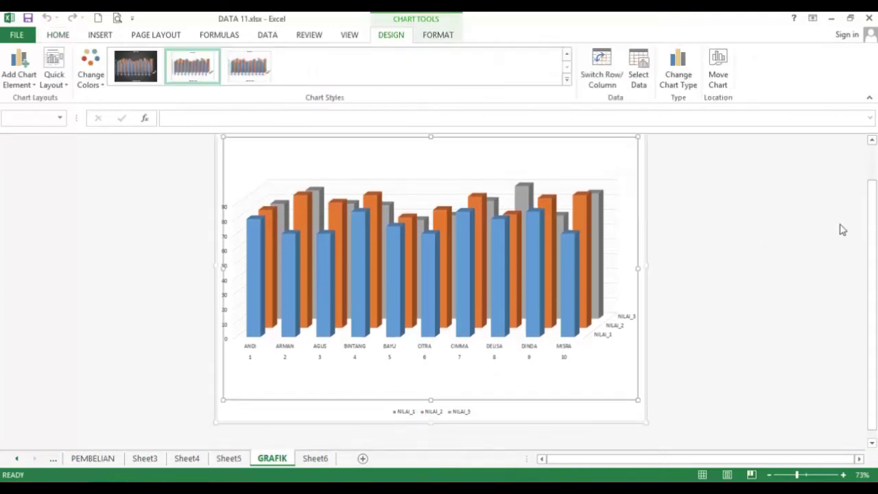
pyautogui.click(842, 229)
pyautogui.moveTo(872, 245); pyautogui.dragTo(872, 212)
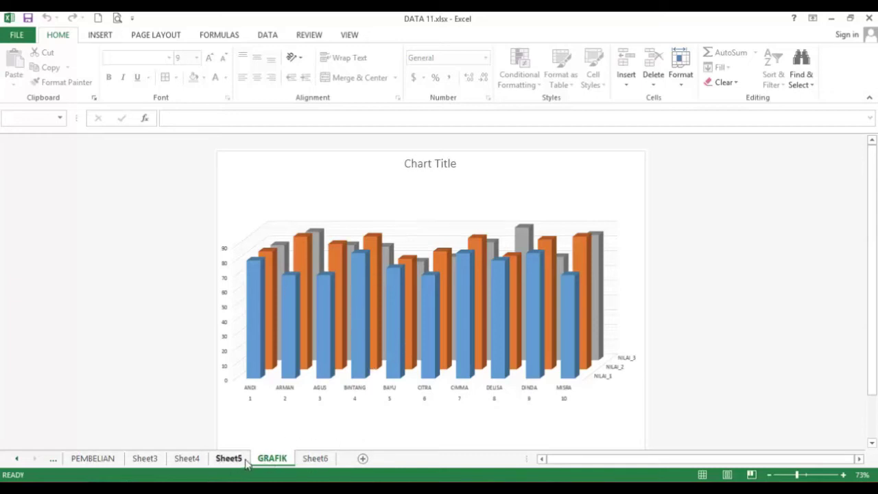
# Back on Sheet6, select C5:G15 and open the Insert Line Chart list.
pyautogui.click(315, 458)
pyautogui.click(460, 248)
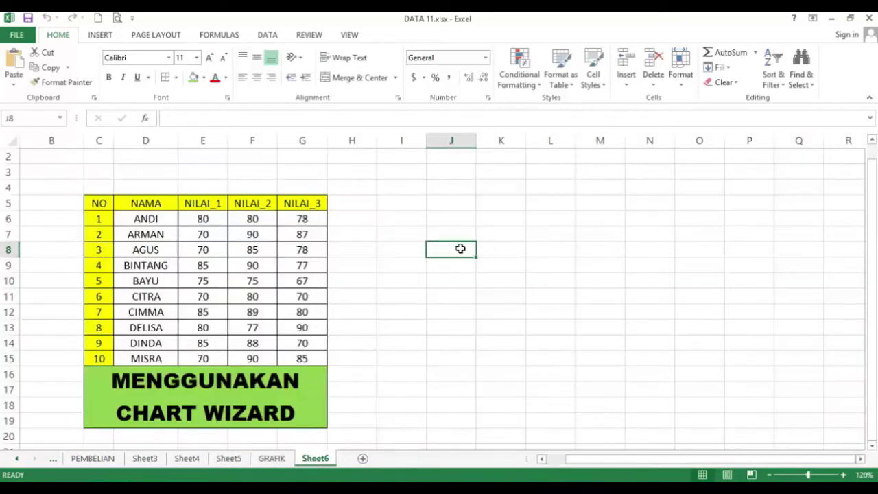
pyautogui.moveTo(89, 205); pyautogui.dragTo(304, 355)
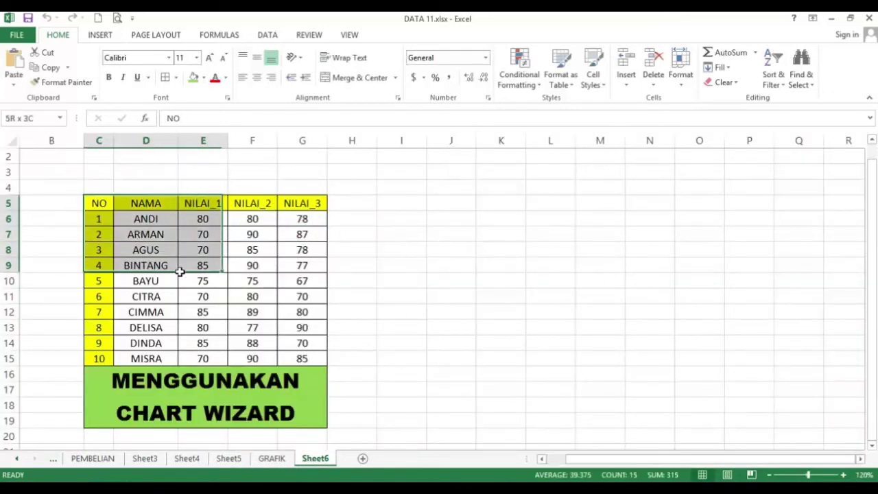
pyautogui.click(102, 35)
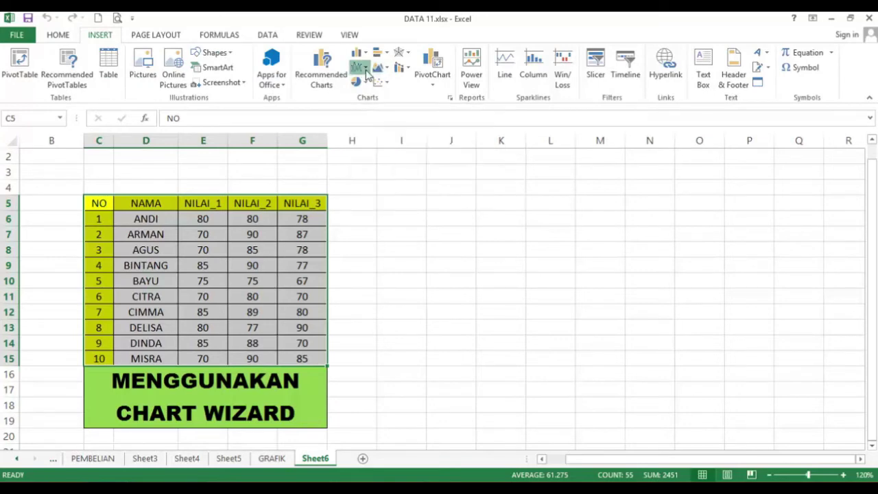
pyautogui.click(366, 69)
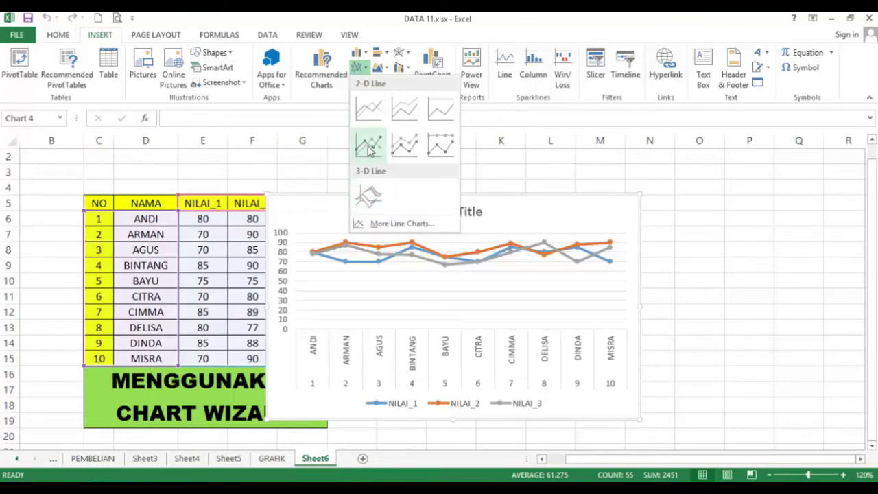
# Insert a plain 2-D Line chart and drag it to the right of the score table.
pyautogui.click(384, 120)
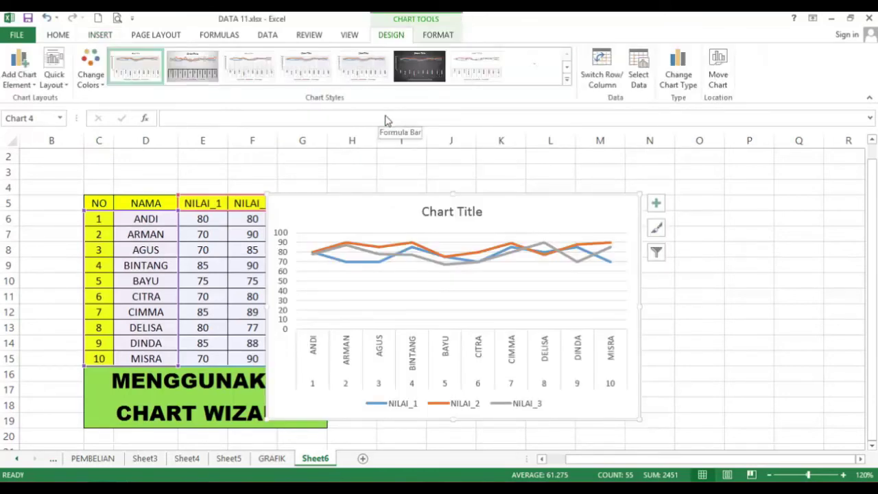
pyautogui.click(527, 266)
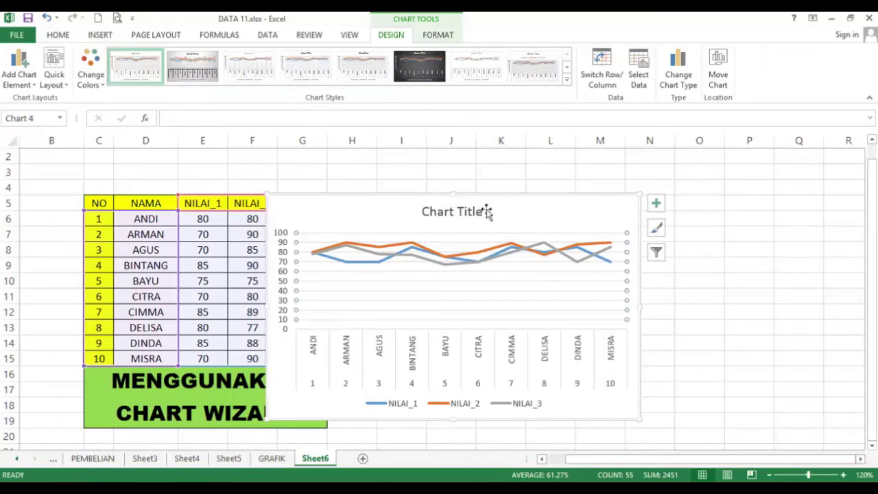
pyautogui.moveTo(486, 212); pyautogui.dragTo(561, 209)
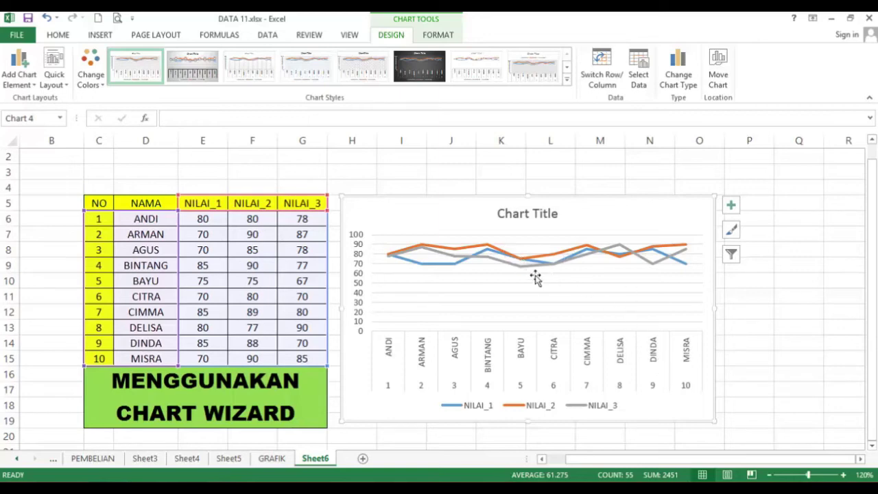
pyautogui.click(478, 248)
pyautogui.click(477, 212)
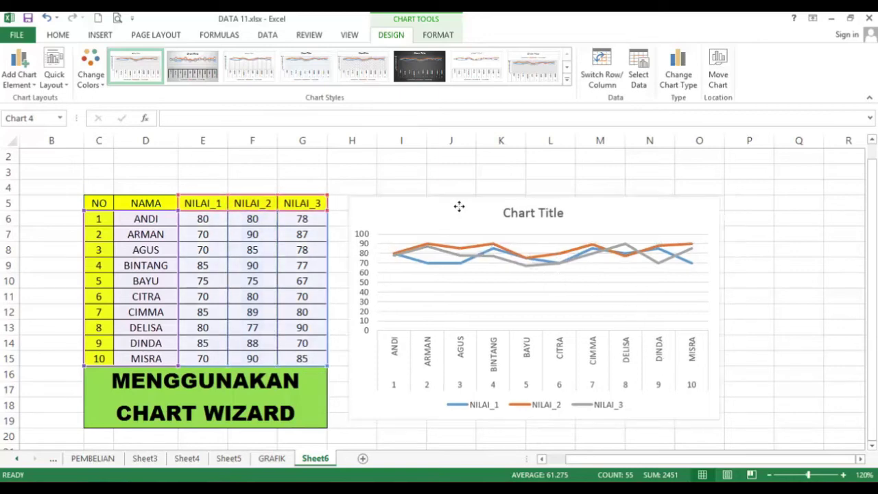
pyautogui.moveTo(477, 212); pyautogui.dragTo(506, 209)
pyautogui.click(416, 183)
pyautogui.click(468, 222)
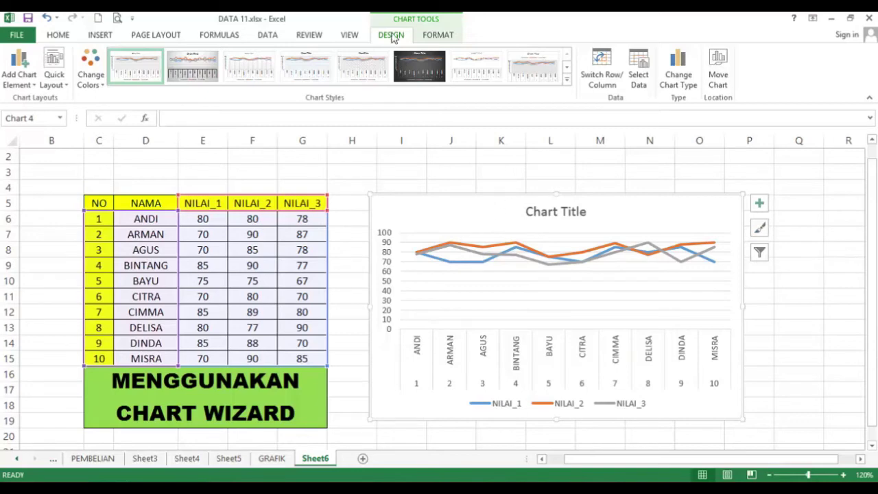
# Move the line chart to a new chart sheet, renaming Chart3 to LINE.
pyautogui.click(718, 77)
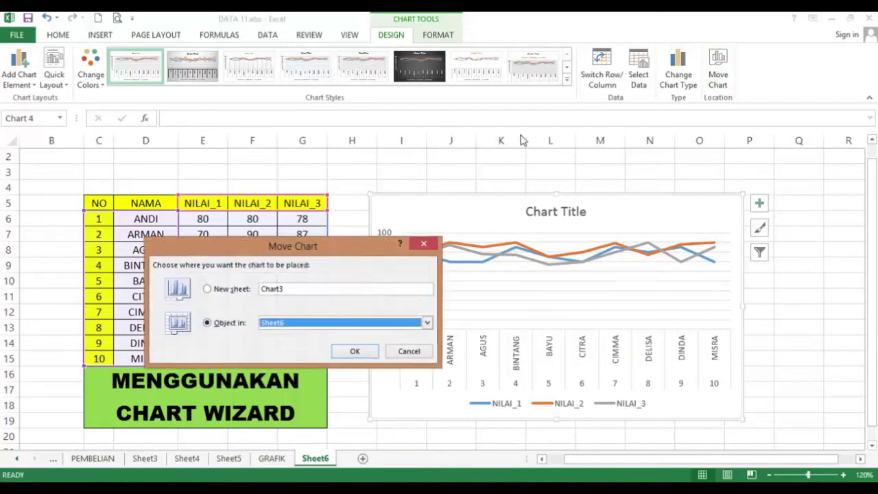
pyautogui.click(257, 290)
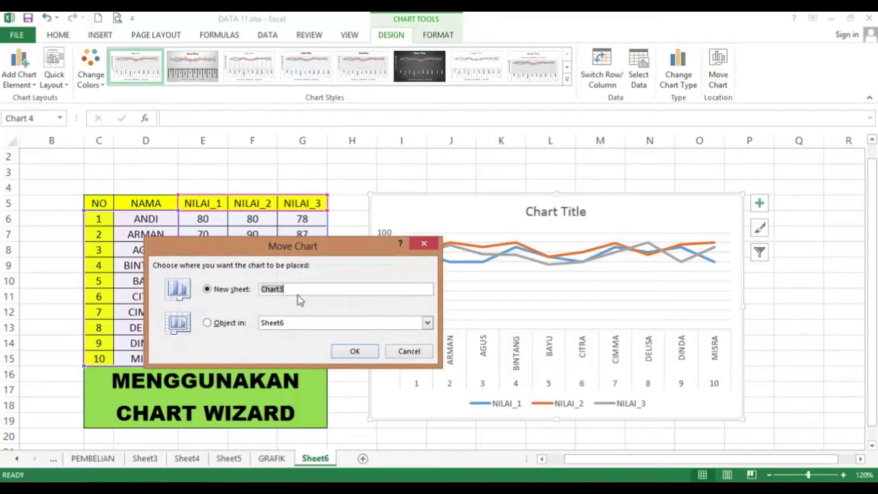
pyautogui.press('BackSpace')
pyautogui.write('LINE')
pyautogui.press('Return')
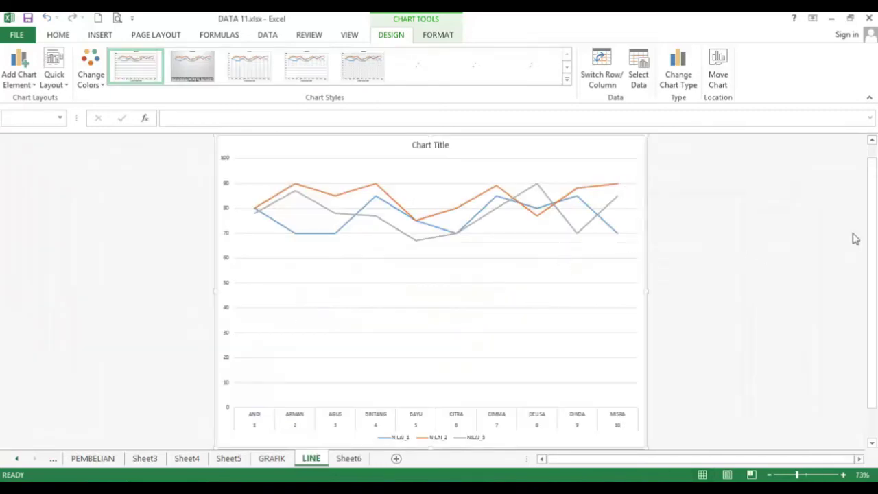
pyautogui.moveTo(872, 251)
pyautogui.mouseDown()
pyautogui.moveTo(875, 280)
pyautogui.moveTo(874, 258)
pyautogui.mouseUp()
# On Sheet6, select C5:G15 and preview the pie, bar and stock/radar chart galleries.
pyautogui.click(364, 458)
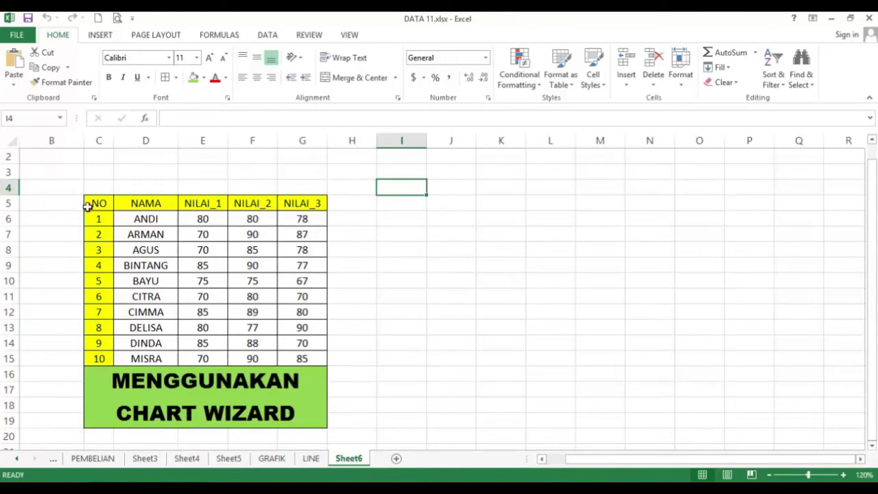
pyautogui.moveTo(91, 203); pyautogui.dragTo(302, 357)
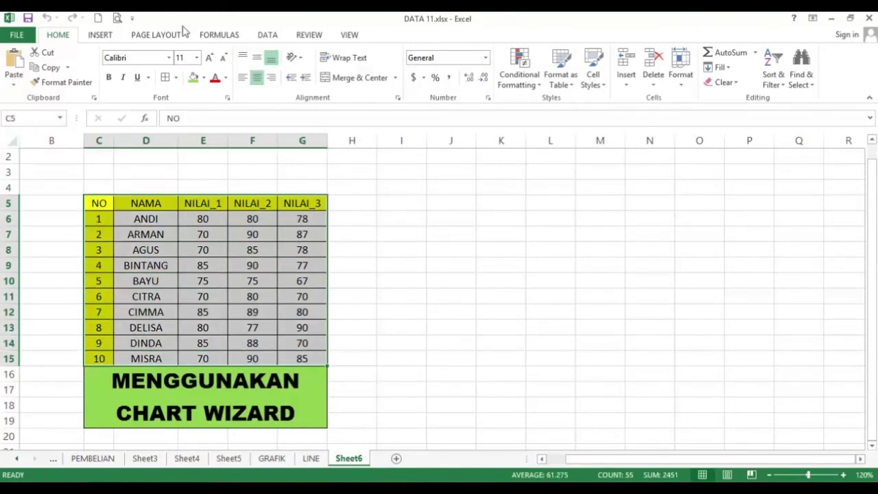
pyautogui.click(111, 38)
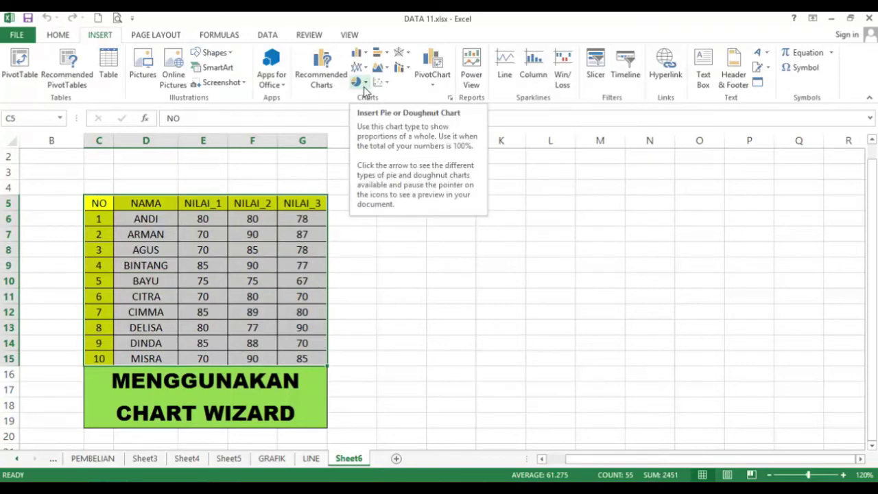
pyautogui.click(363, 86)
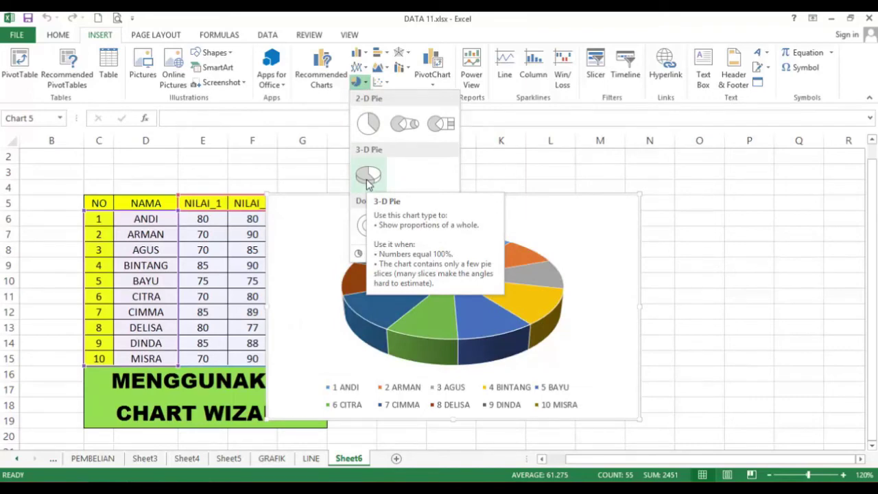
pyautogui.click(379, 53)
pyautogui.click(380, 52)
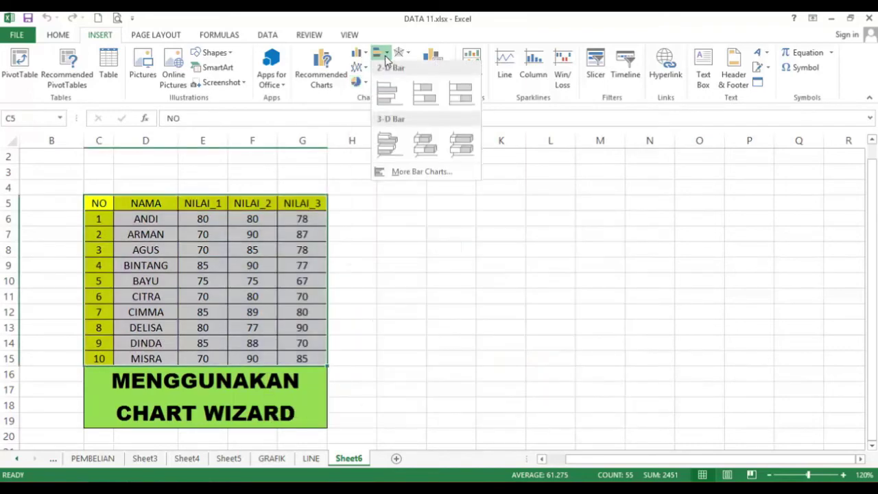
pyautogui.click(401, 53)
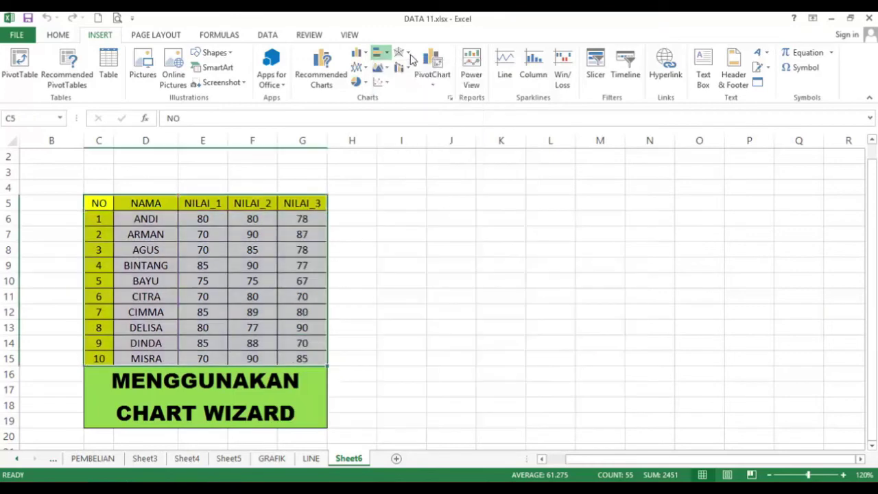
pyautogui.click(401, 53)
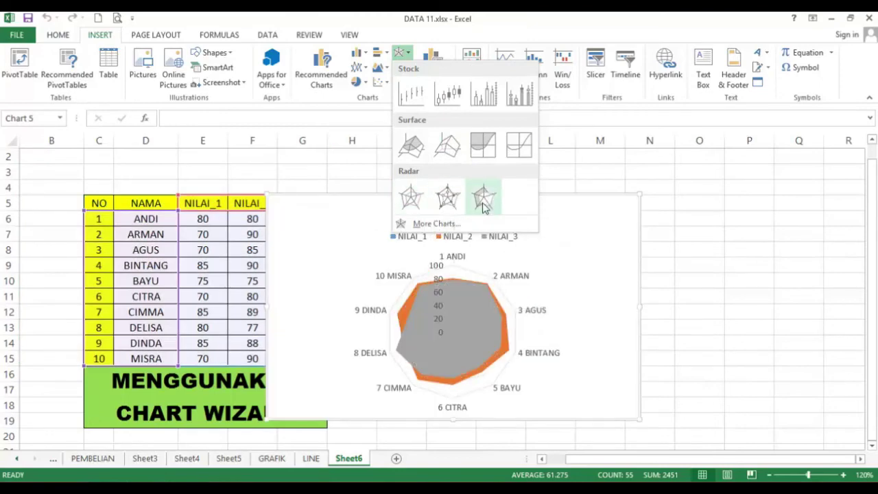
# After previewing area and scatter types, insert a Clustered Column - Line on Secondary Axis chart.
pyautogui.click(380, 67)
pyautogui.click(380, 67)
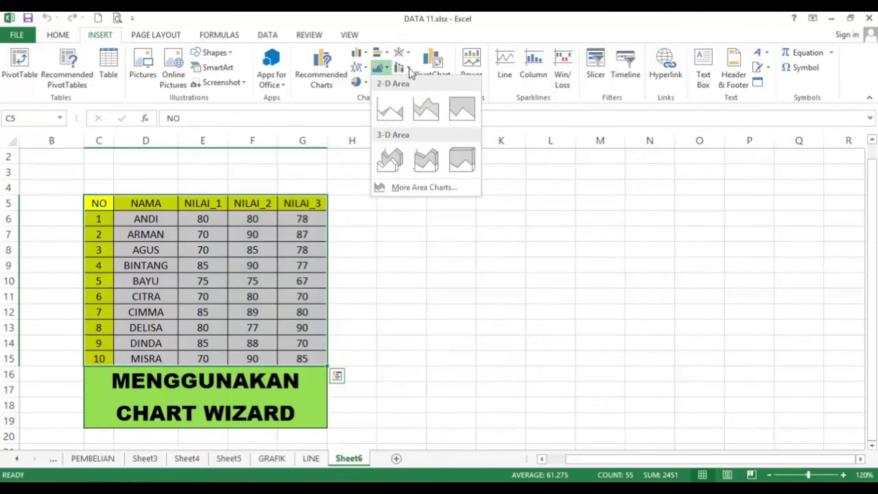
pyautogui.click(405, 68)
pyautogui.click(405, 68)
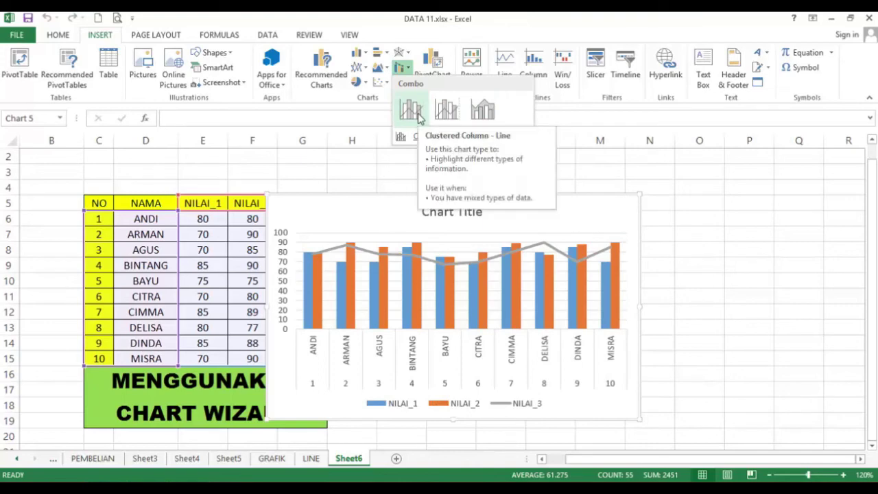
pyautogui.click(382, 83)
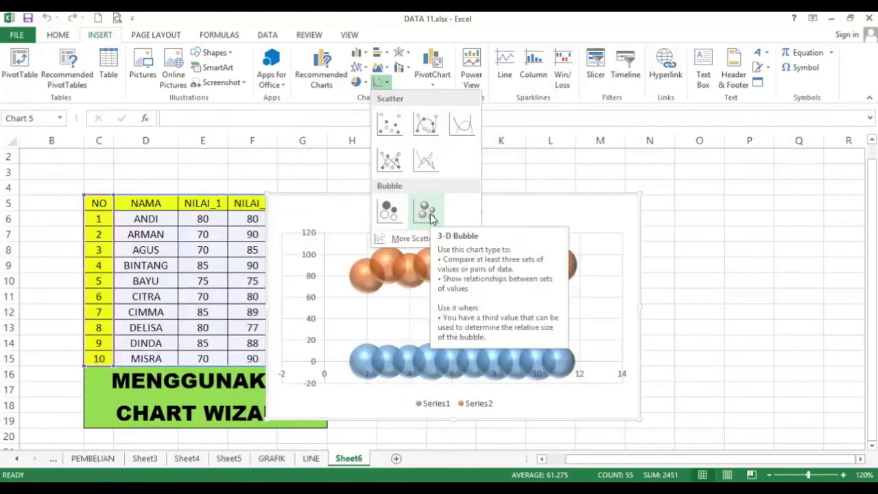
pyautogui.click(389, 84)
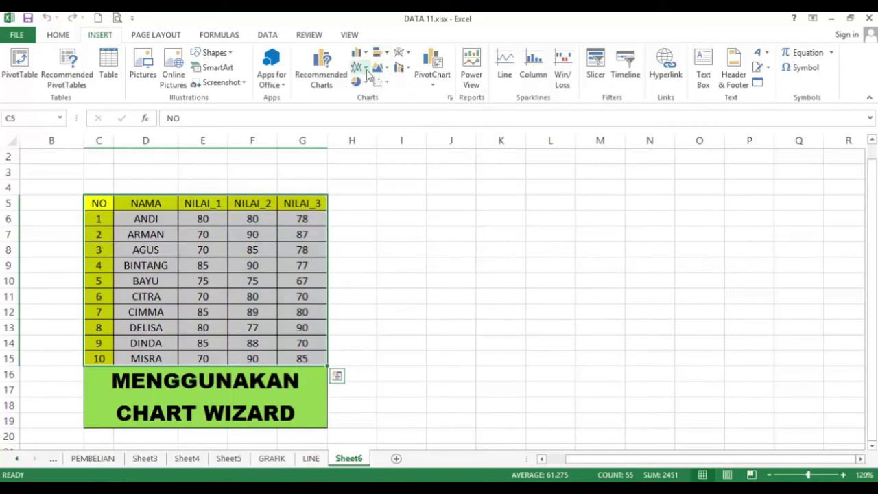
pyautogui.click(386, 69)
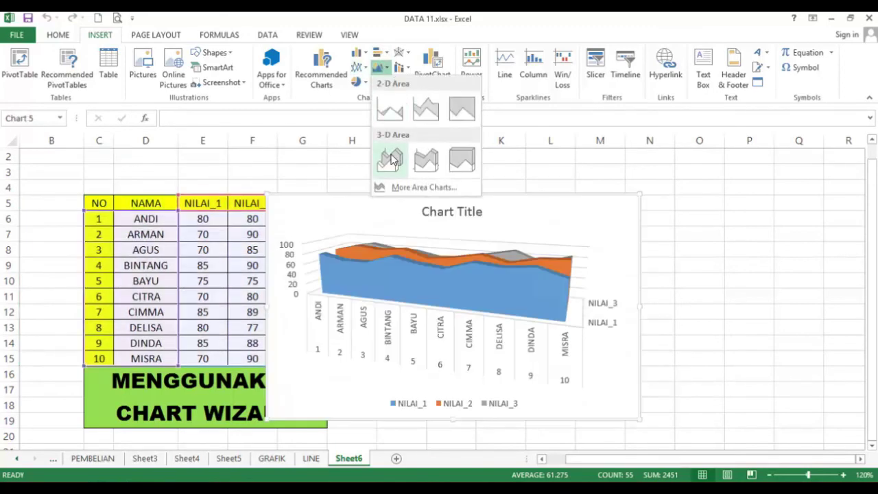
pyautogui.click(401, 68)
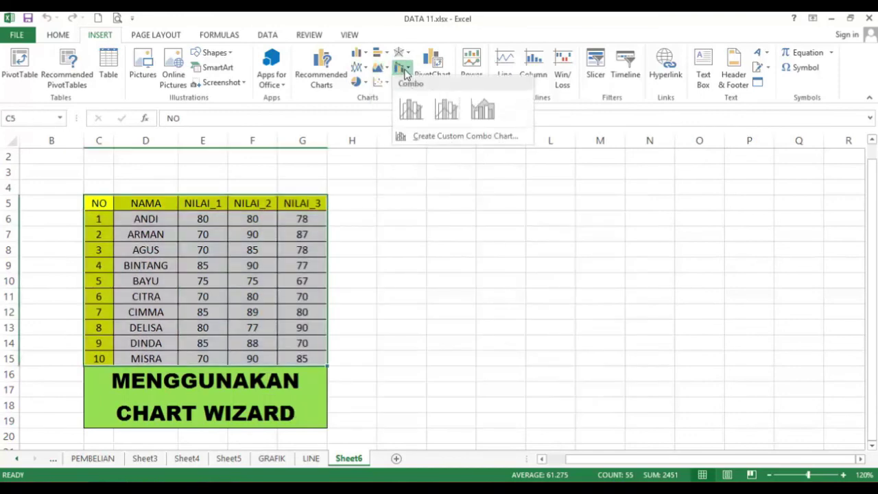
pyautogui.click(448, 111)
# Drag the combo chart beside the table, then move it to a new sheet, renaming Chart4 to GRAIS.
pyautogui.click(678, 329)
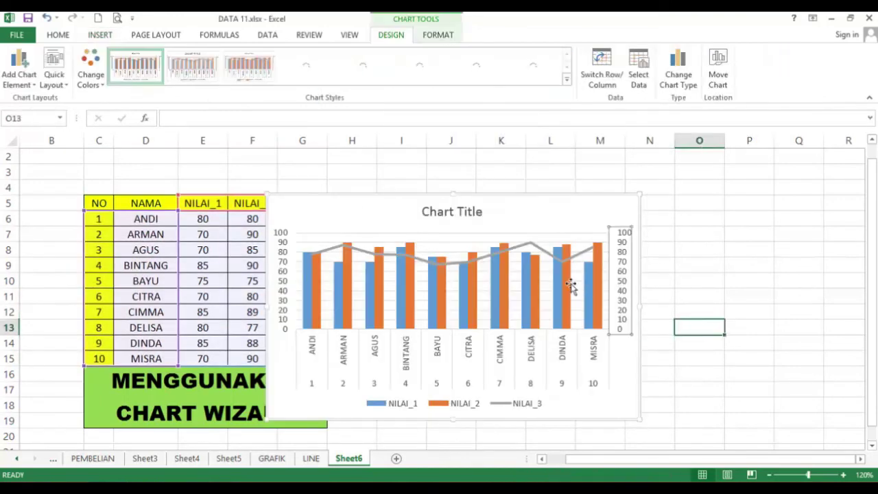
pyautogui.click(539, 214)
pyautogui.moveTo(539, 214); pyautogui.dragTo(674, 201)
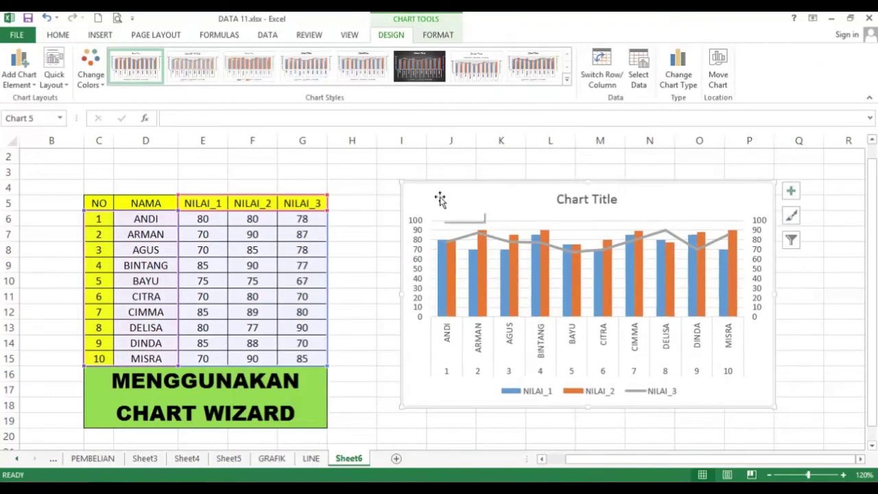
pyautogui.click(718, 68)
pyautogui.click(208, 289)
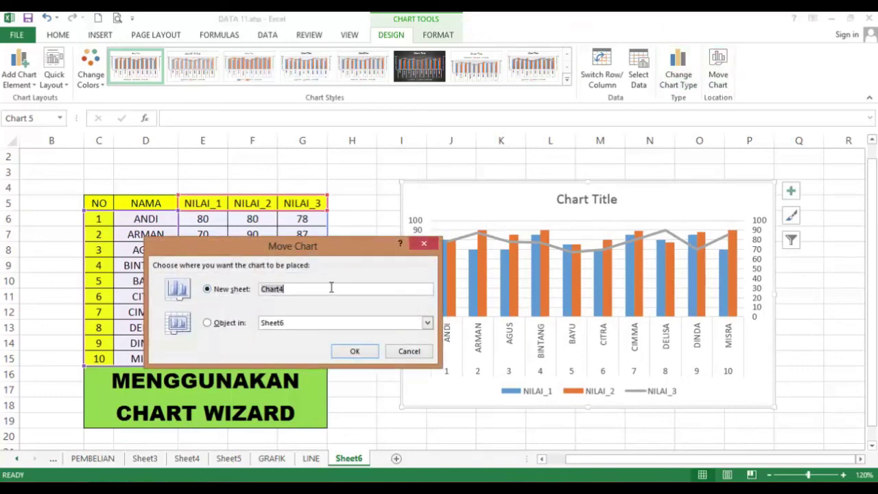
pyautogui.press('BackSpace')
pyautogui.press('BackSpace')
pyautogui.press('BackSpace')
pyautogui.press('Return')
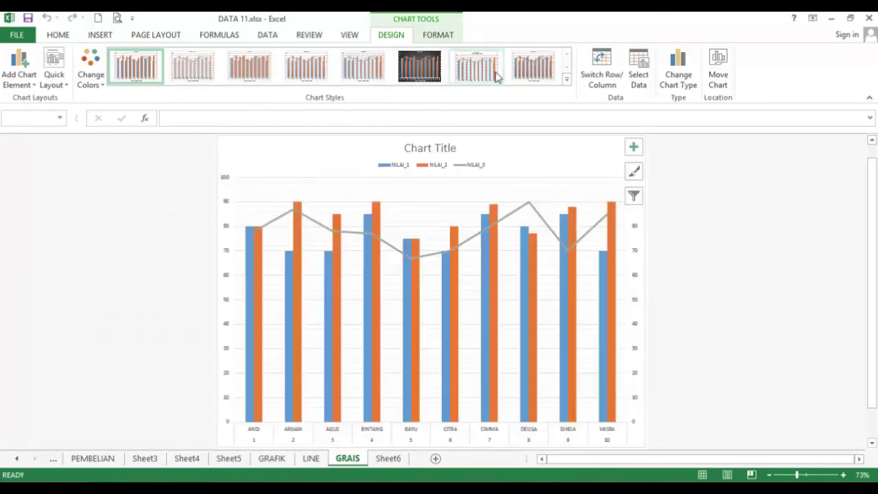
# Apply the dark-background Style 6 to the GRAIS combo chart, giving it white title text, then select its plot area.
pyautogui.click(439, 37)
pyautogui.click(395, 38)
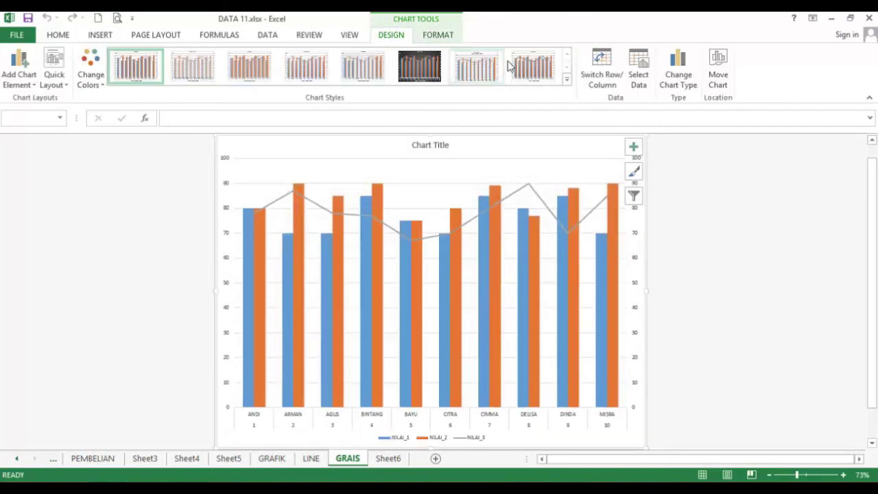
pyautogui.click(241, 70)
pyautogui.click(417, 67)
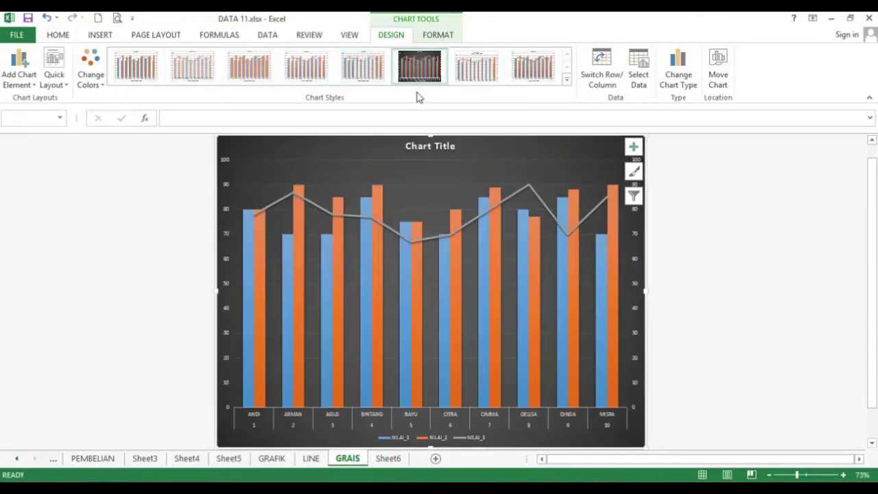
pyautogui.click(507, 174)
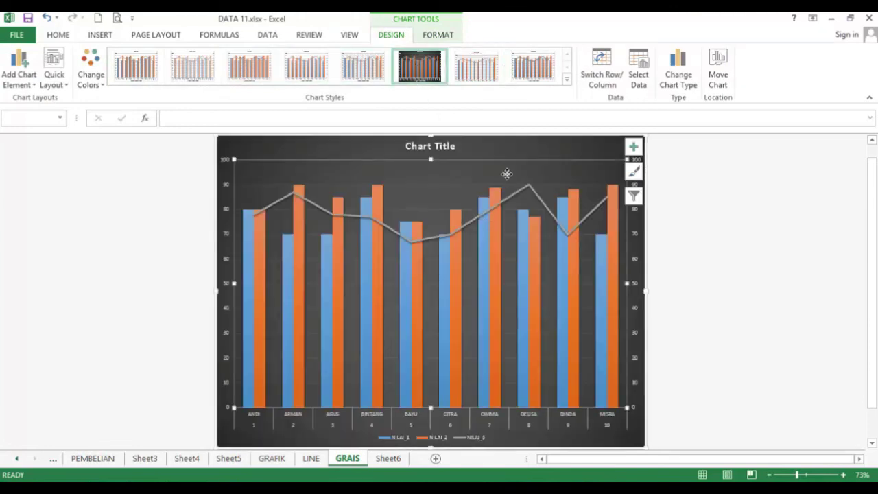